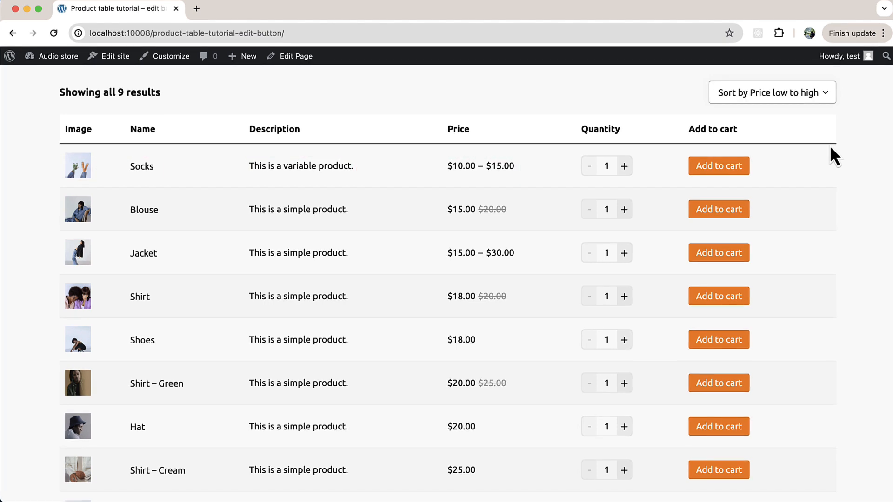
# Open the product table for editing and bring up the Button element settings in the add to cart column.
pyautogui.scroll(-5, 830, 157)
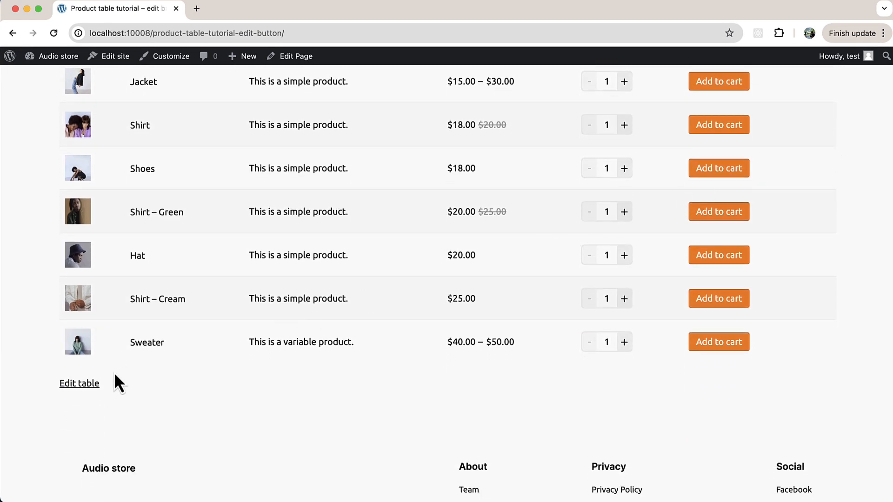
pyautogui.click(83, 384)
pyautogui.scroll(-4, 86, 391)
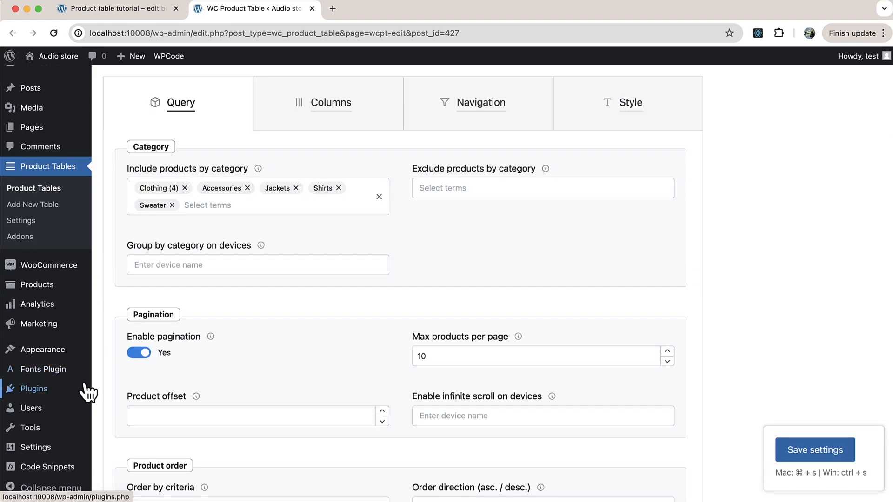
pyautogui.click(349, 120)
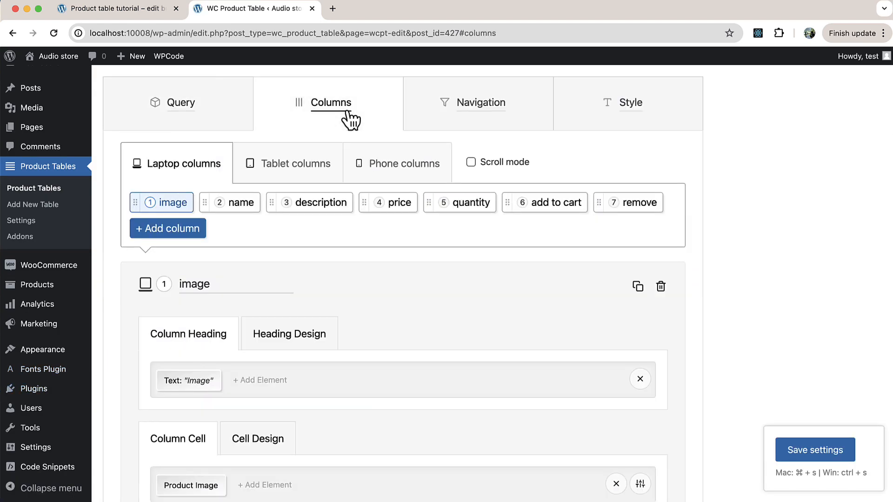
pyautogui.click(553, 210)
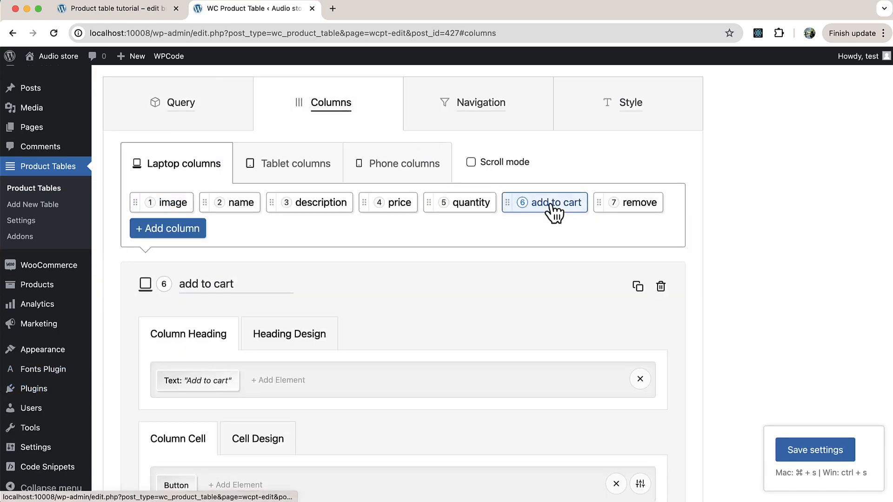
pyautogui.scroll(-2, 553, 210)
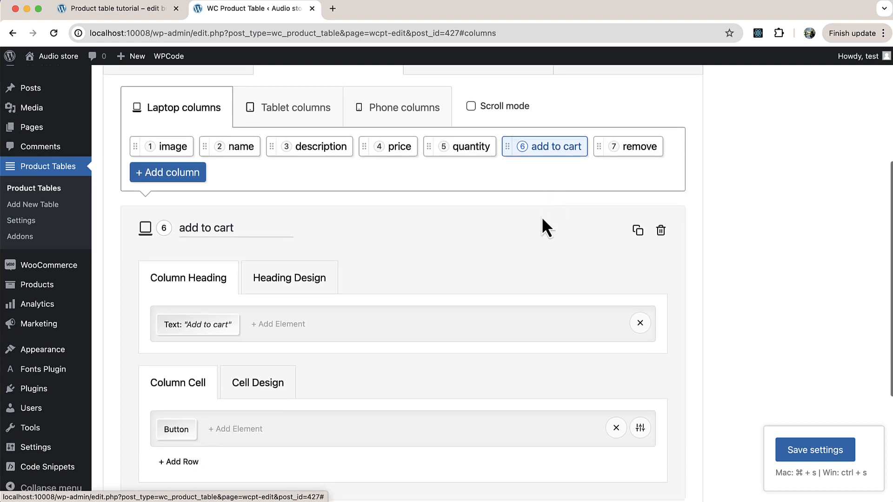
pyautogui.click(176, 430)
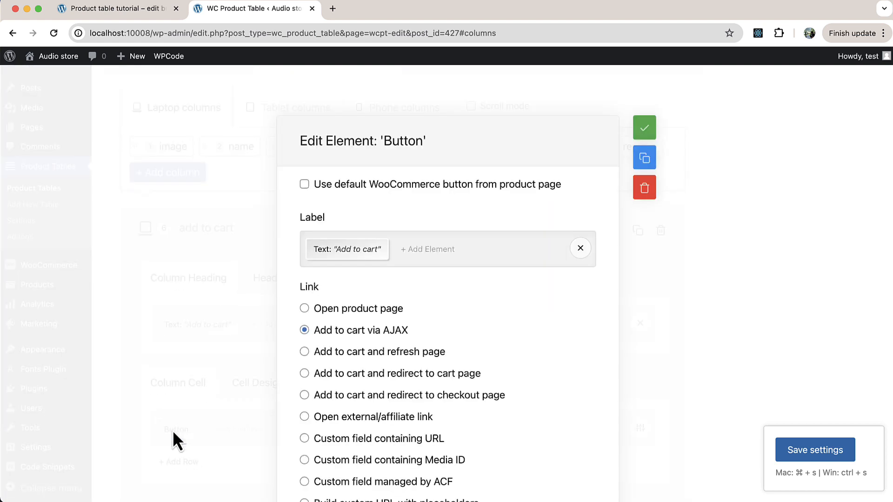
# Change the button's label text to "ADD".
pyautogui.scroll(-2, 172, 431)
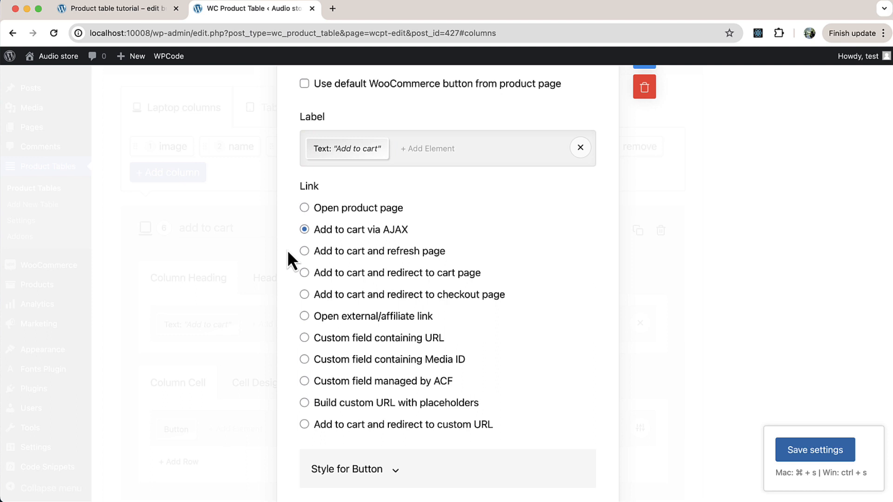
pyautogui.click(365, 152)
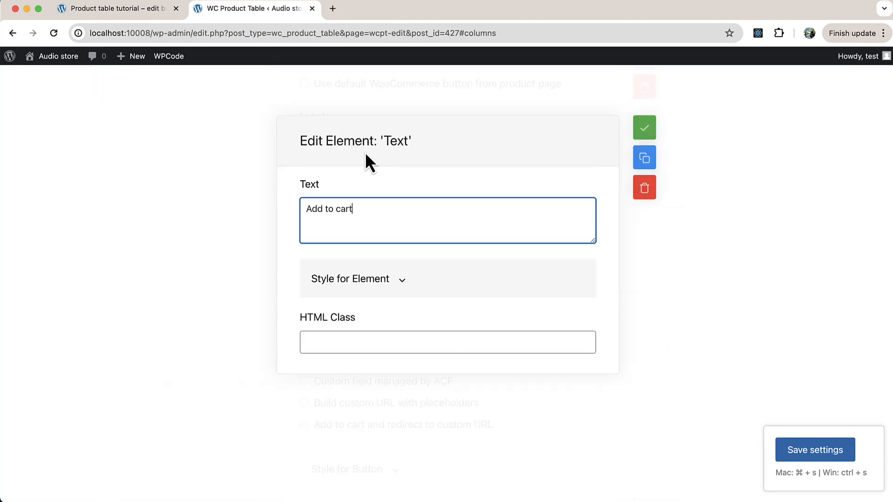
pyautogui.press('super+a')
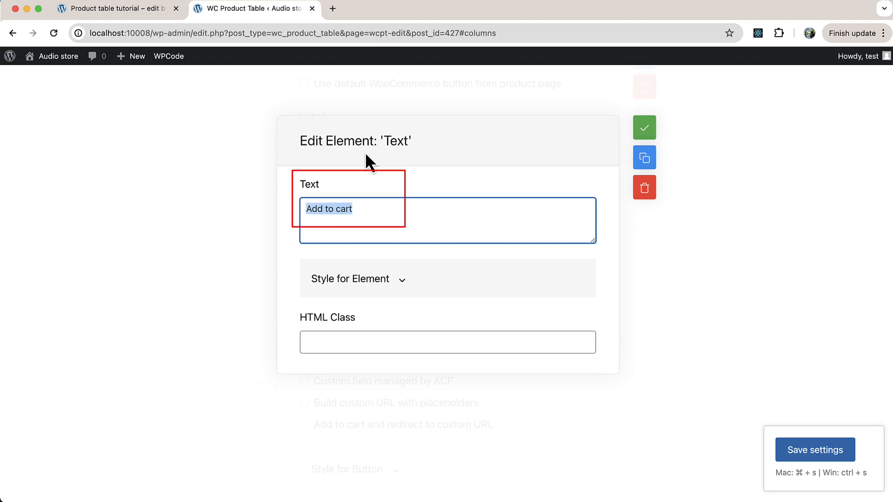
pyautogui.write('ADD')
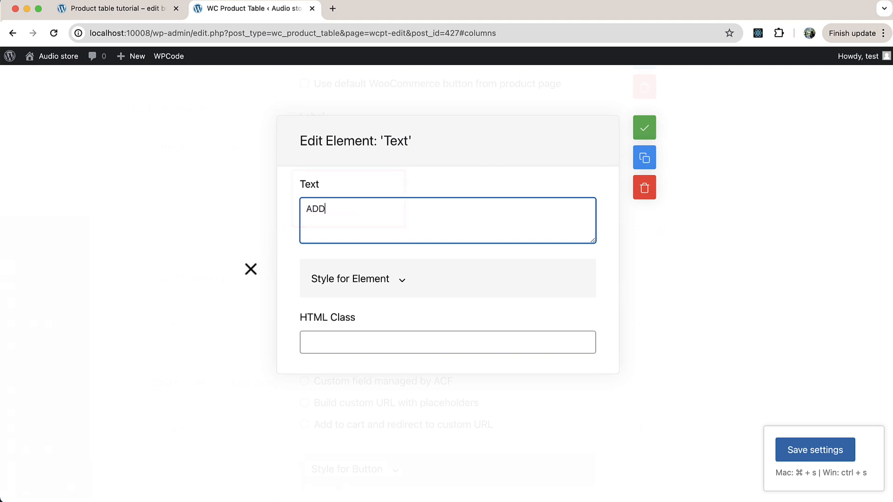
pyautogui.click(238, 282)
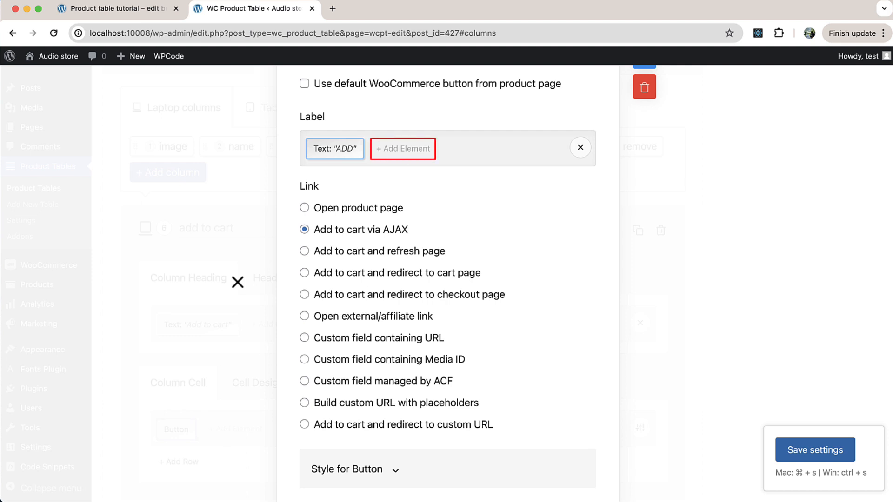
# Add a Shopping cart icon to the button label and place it before the "ADD" text.
pyautogui.click(398, 155)
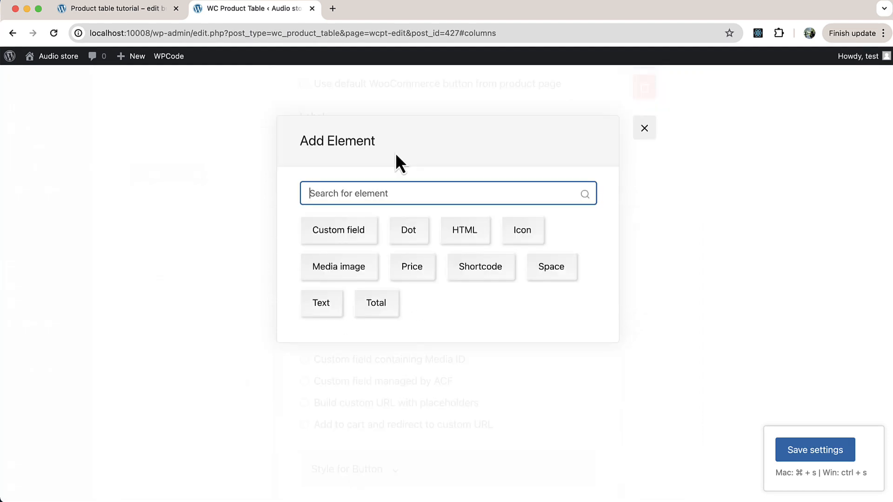
pyautogui.click(515, 235)
pyautogui.click(507, 222)
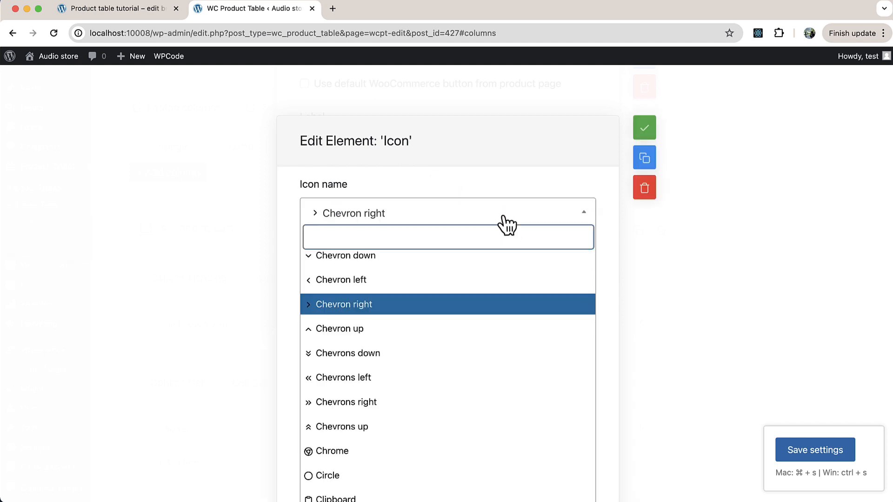
pyautogui.write('cart')
pyautogui.click(475, 261)
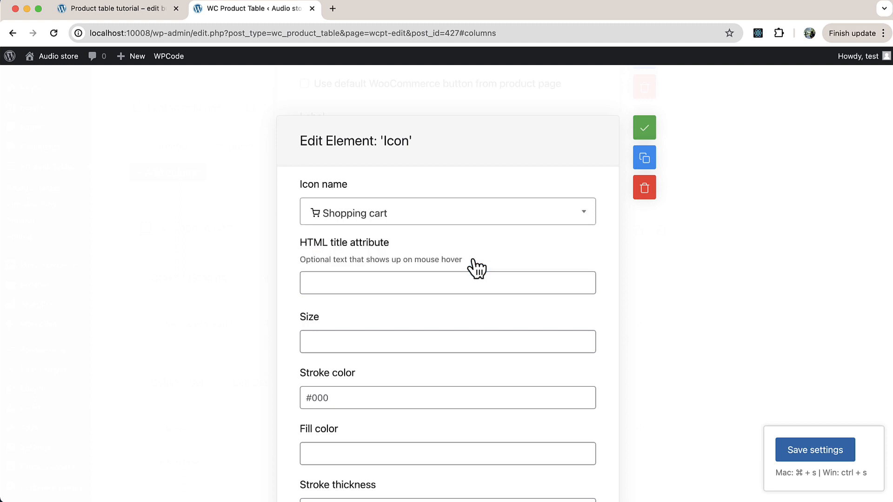
pyautogui.click(256, 324)
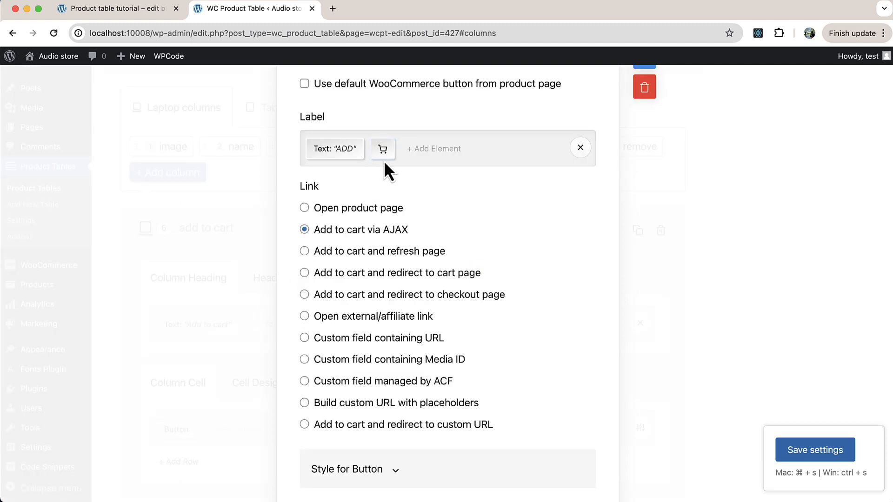
pyautogui.moveTo(382, 156); pyautogui.dragTo(319, 155)
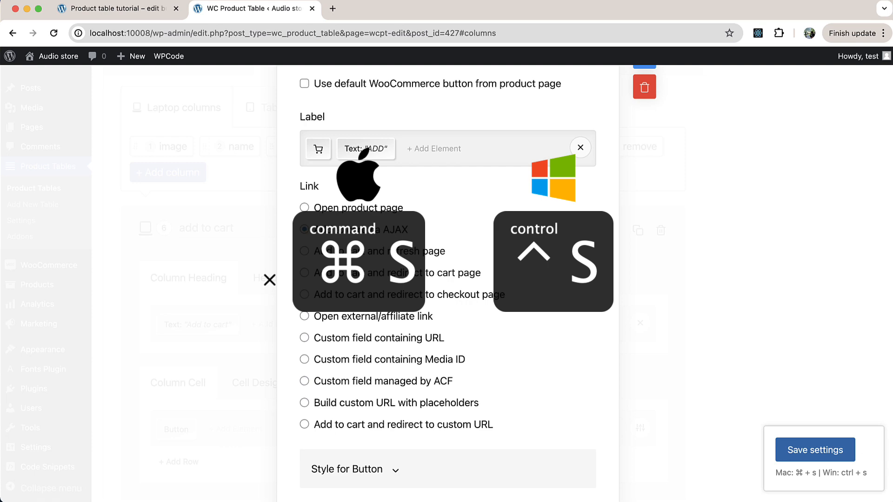
# Reload the shop's product table page to check the new button label, and return to the table editor.
pyautogui.click(142, 17)
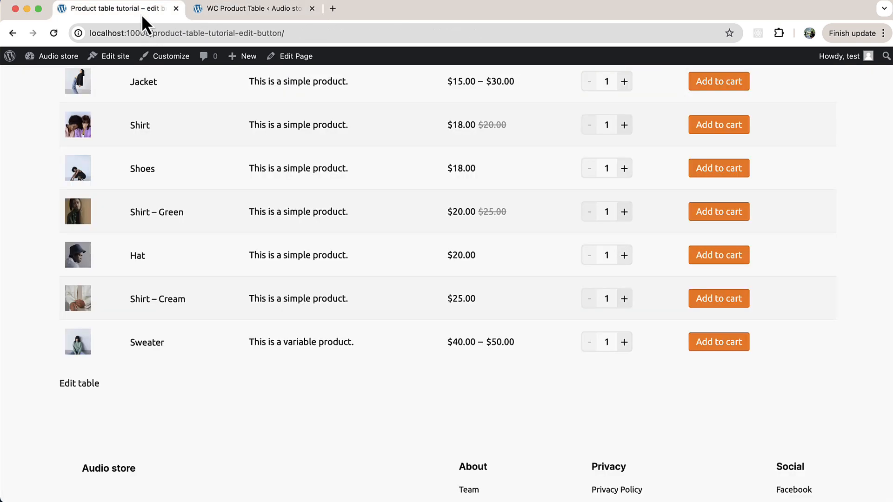
pyautogui.press('super+r')
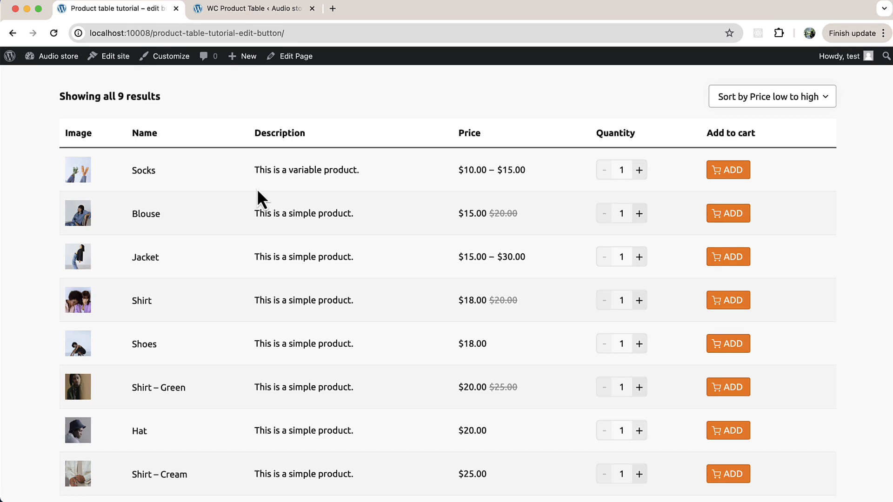
pyautogui.click(248, 18)
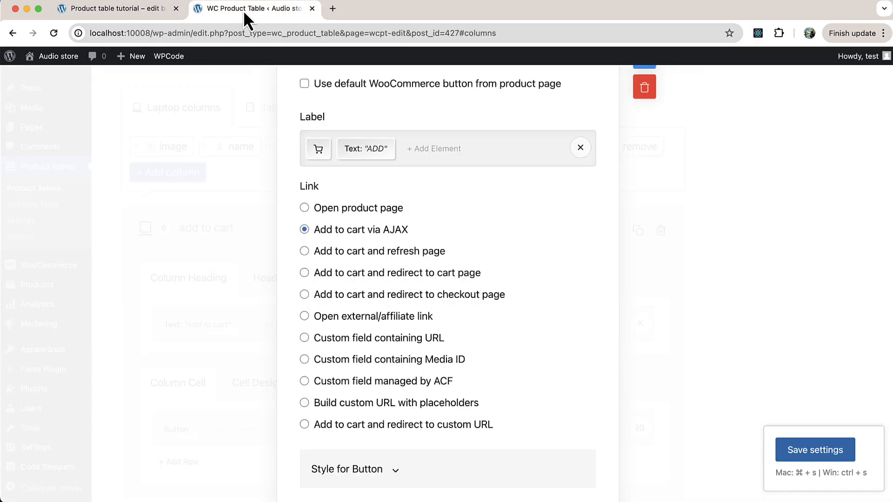
# Set the button's background color to green, rgb(15, 120, 63), in its style options and save the settings.
pyautogui.scroll(-5, 249, 233)
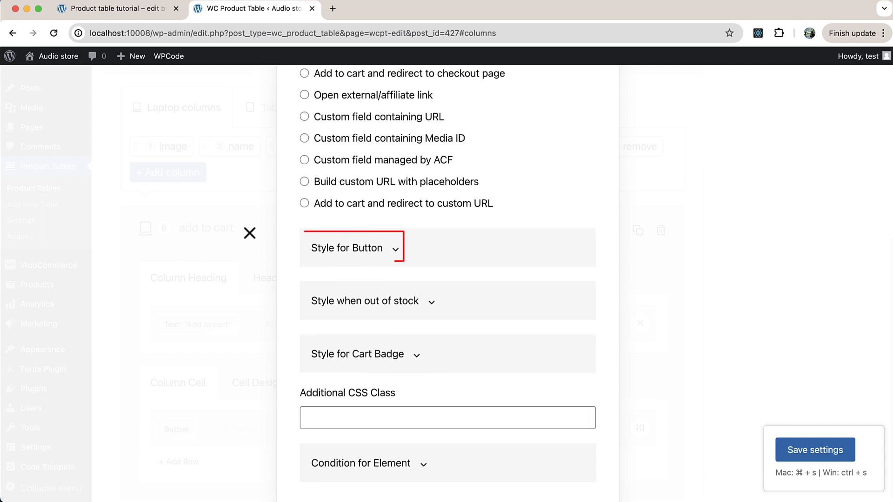
pyautogui.click(333, 249)
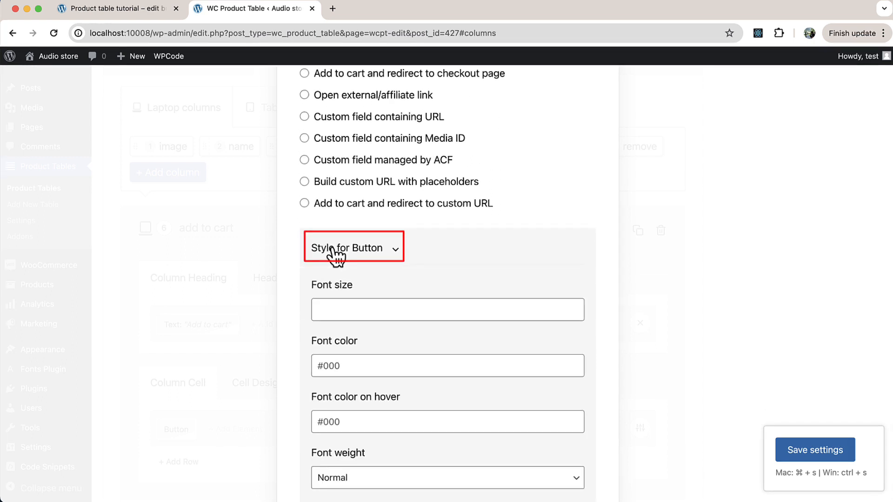
pyautogui.scroll(-5, 284, 323)
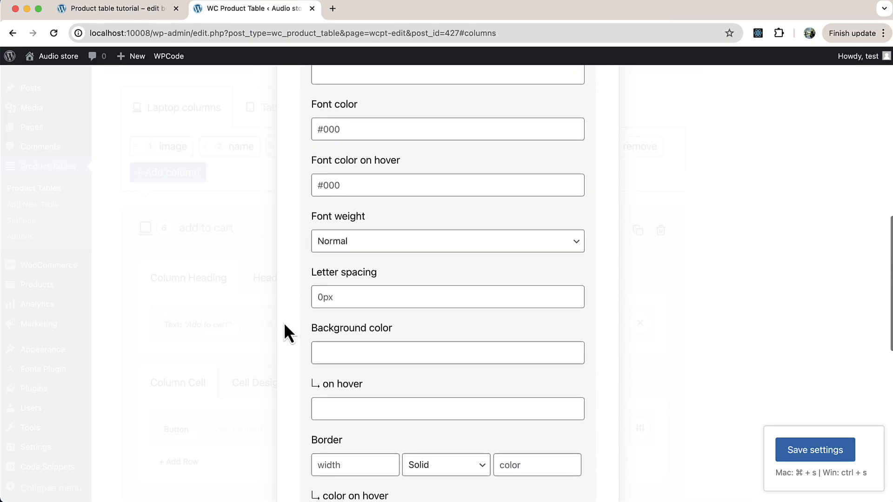
pyautogui.click(320, 350)
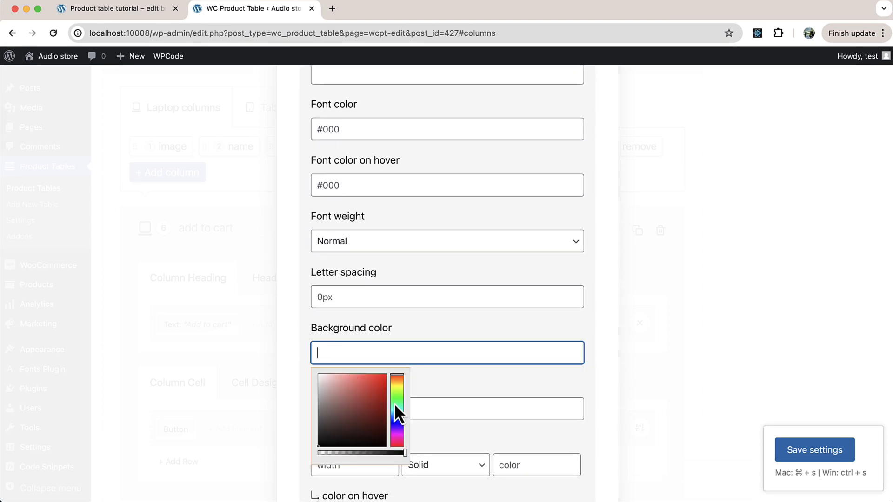
pyautogui.click(398, 405)
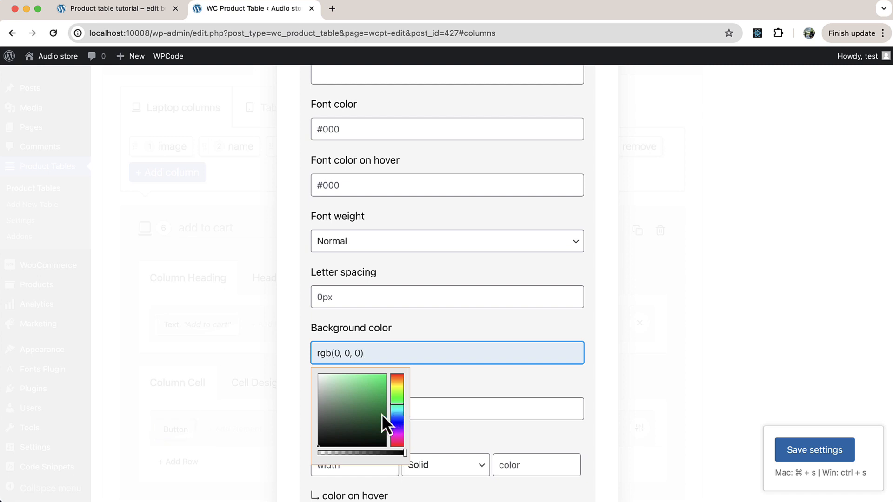
pyautogui.click(378, 412)
pyautogui.click(301, 372)
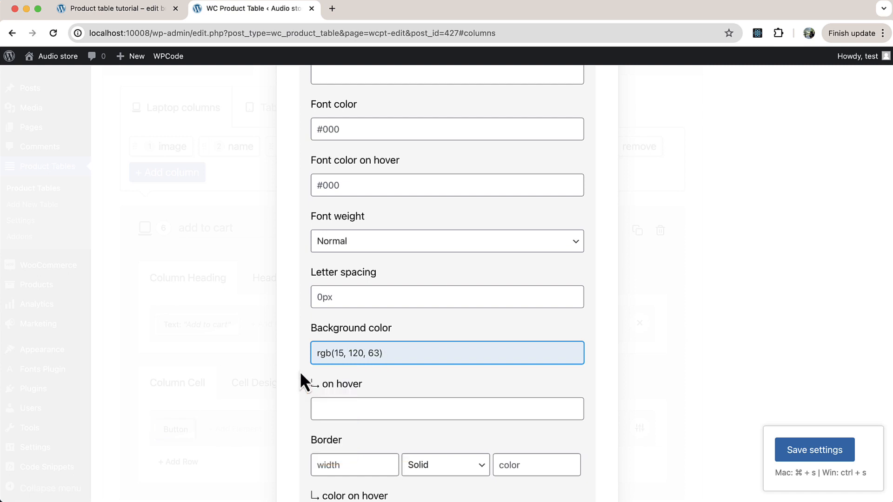
pyautogui.click(800, 453)
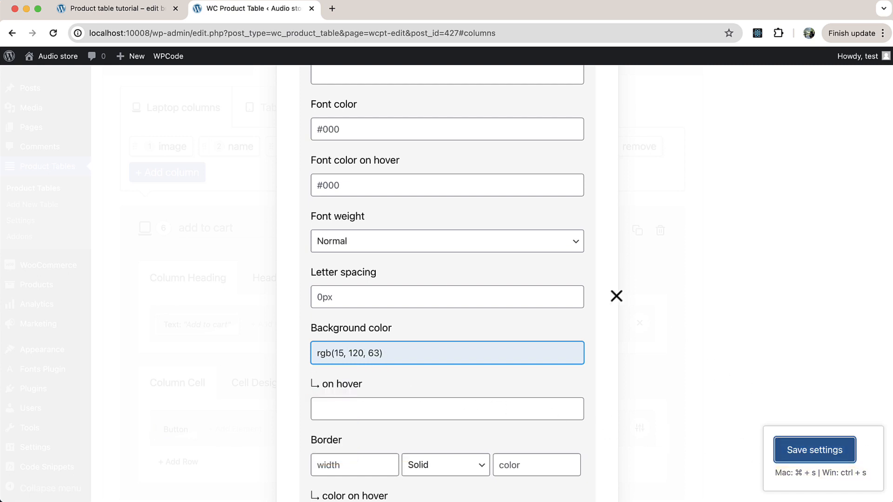
# Reload the product table page and test the restyled button by adding the Blouse, Shirt and Shoes to the cart.
pyautogui.click(131, 13)
pyautogui.press('super+r')
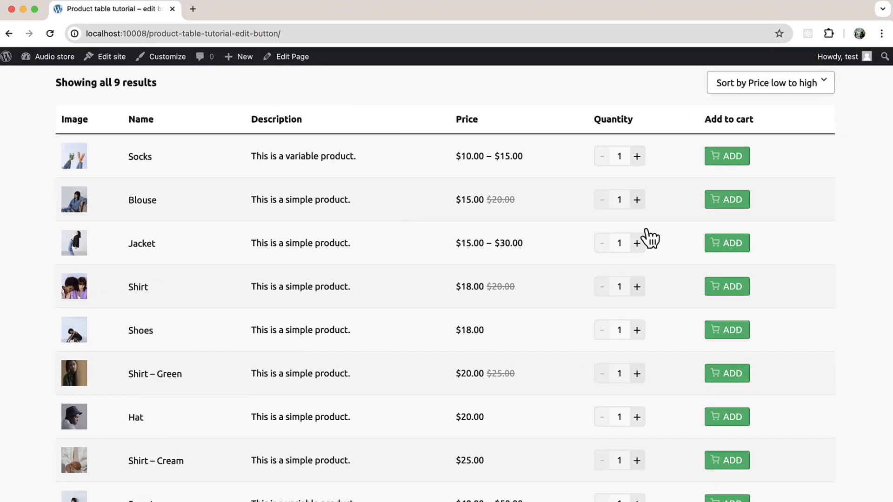
pyautogui.click(731, 202)
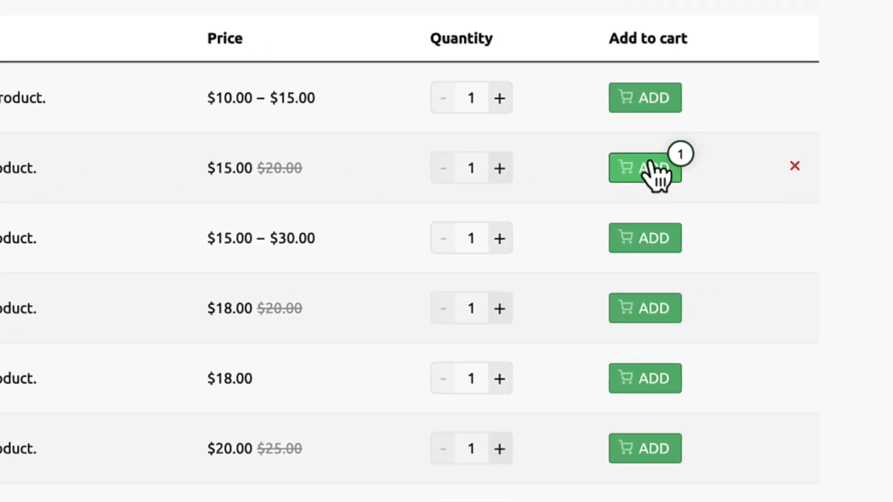
pyautogui.click(652, 313)
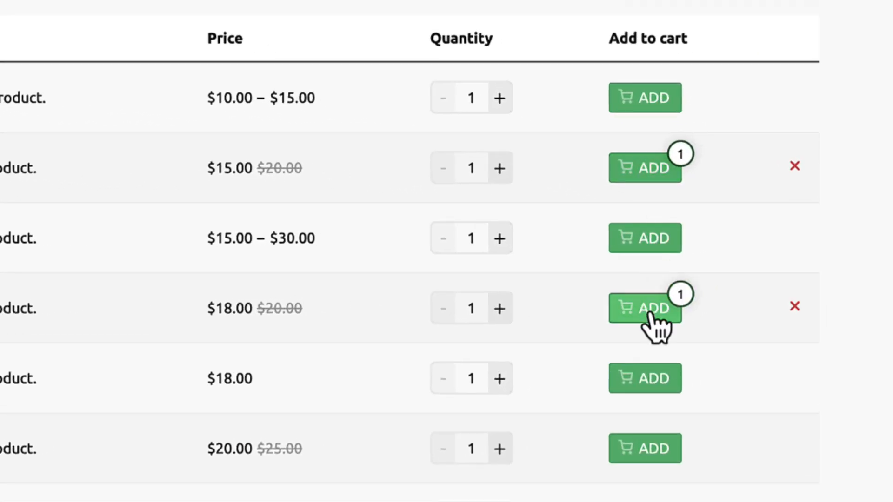
pyautogui.click(652, 380)
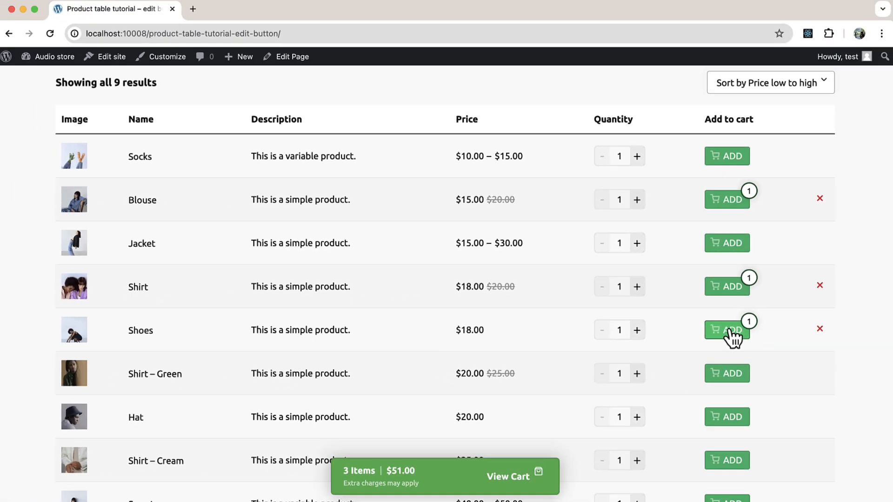
# Remove the Blouse, Shirt and Shoes from the cart using the product table.
pyautogui.click(820, 199)
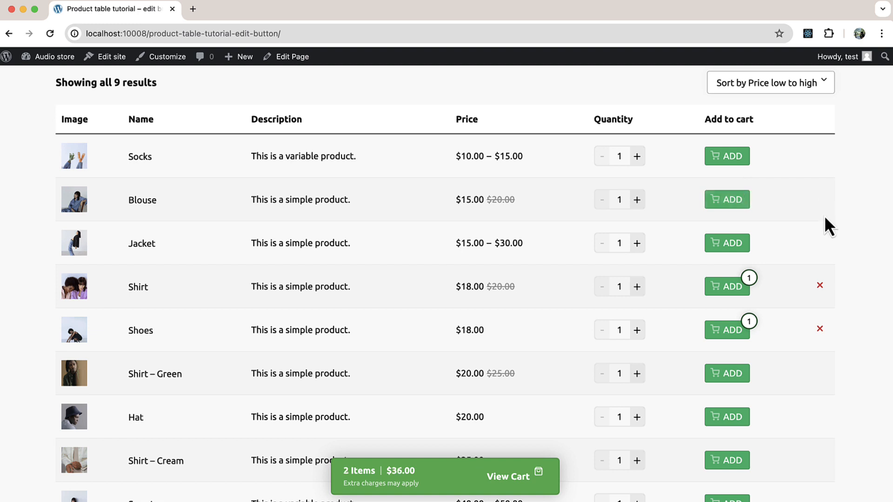
pyautogui.click(820, 285)
pyautogui.click(820, 329)
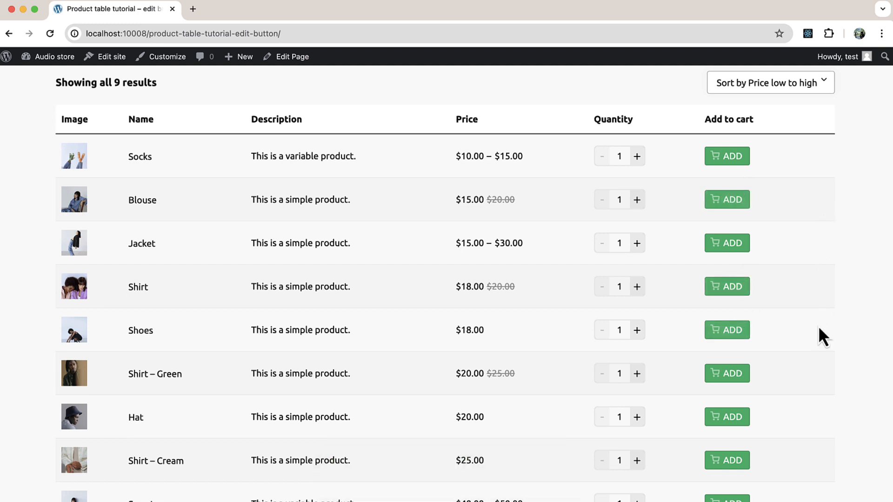
# Open the table editor from the shop page and open the Button element in the laptop add to cart column's cell.
pyautogui.scroll(-5, 433, 409)
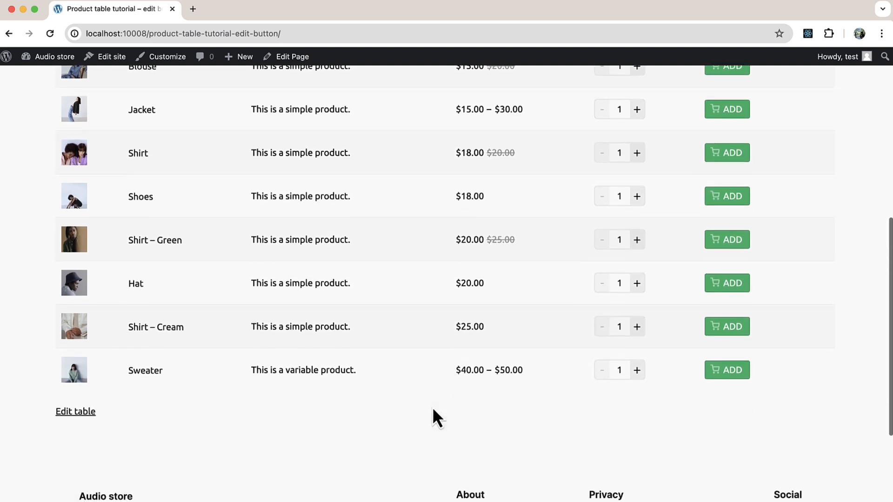
pyautogui.click(82, 410)
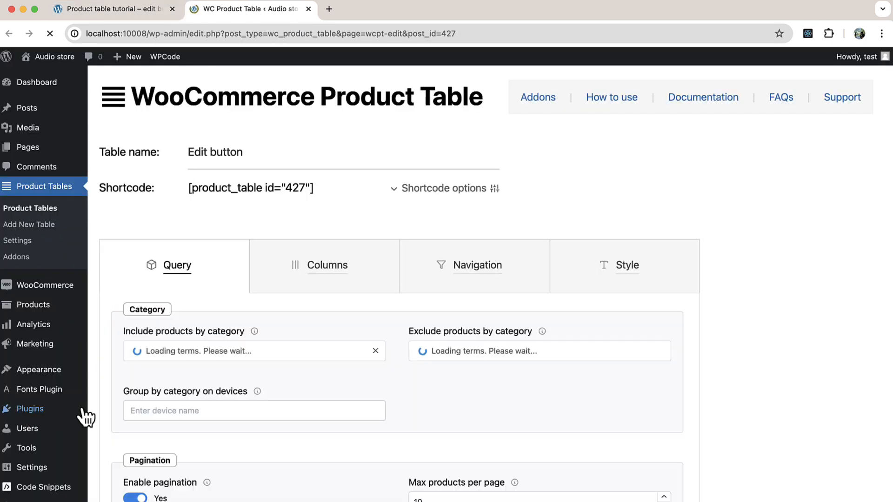
pyautogui.scroll(-4, 82, 414)
pyautogui.click(326, 120)
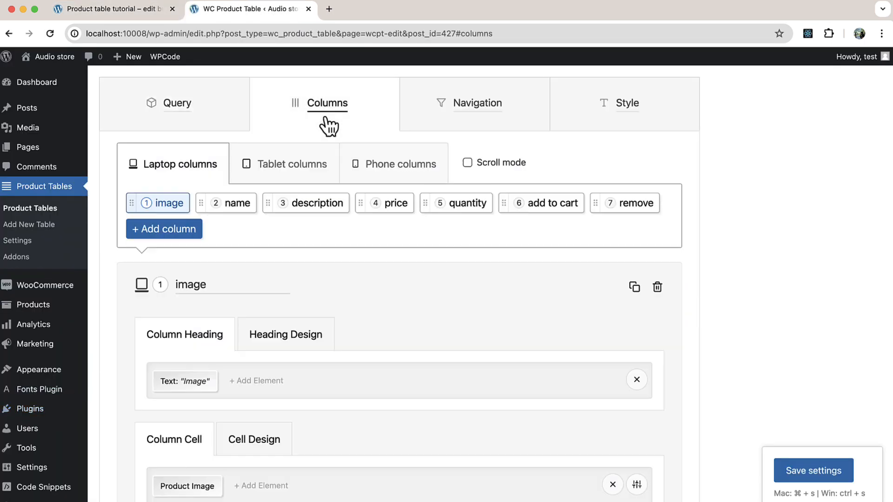
pyautogui.click(529, 208)
pyautogui.scroll(-3, 482, 271)
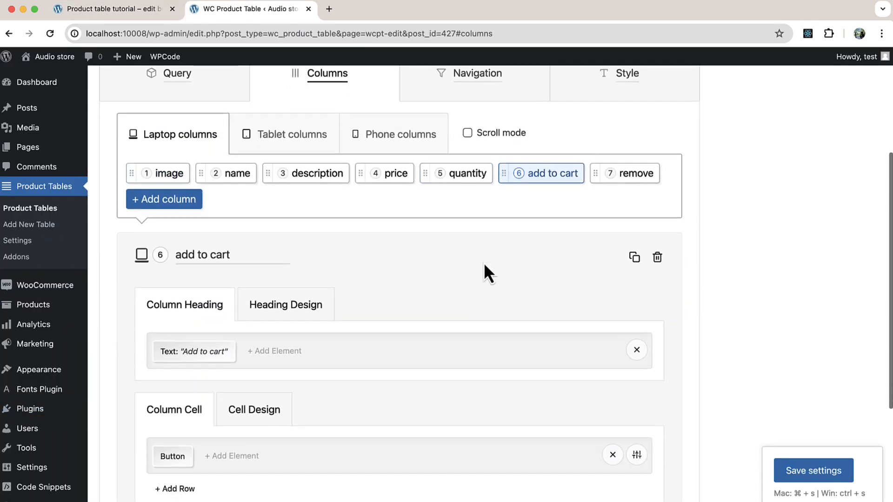
pyautogui.click(173, 365)
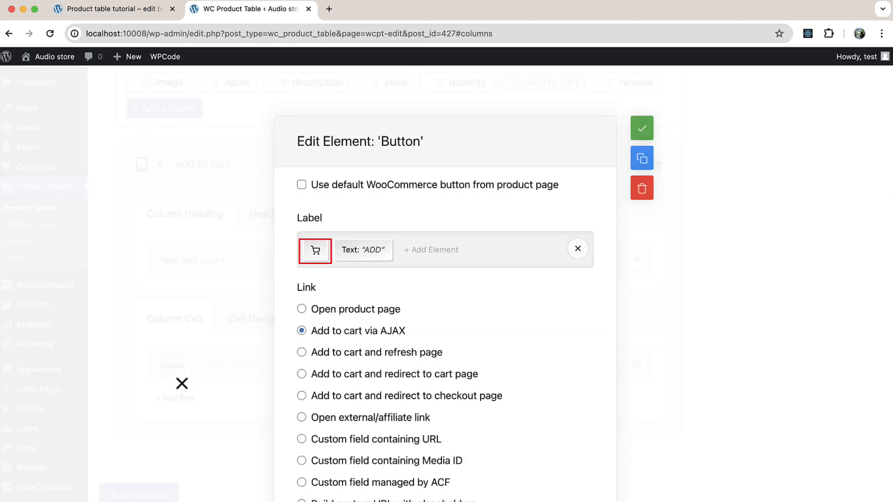
# Examine the stroke color and stroke thickness settings of the shopping cart icon in the button's label, and return to the button's options.
pyautogui.scroll(-5, 182, 383)
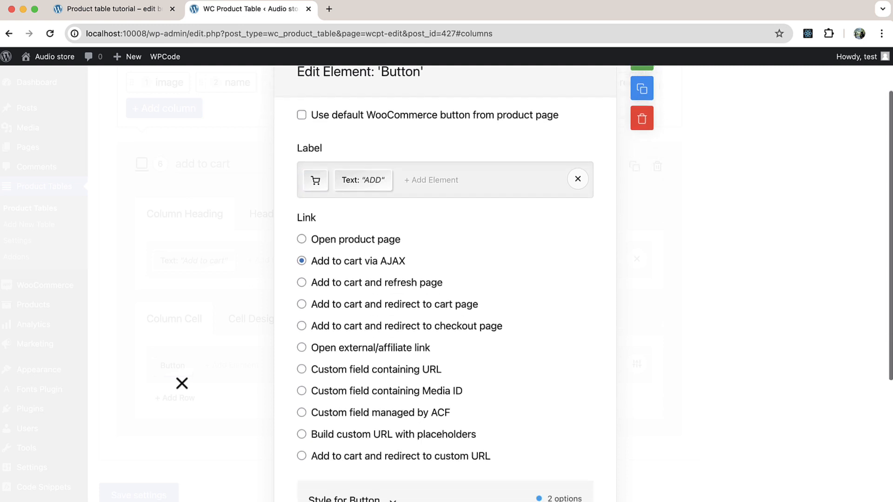
pyautogui.click(312, 147)
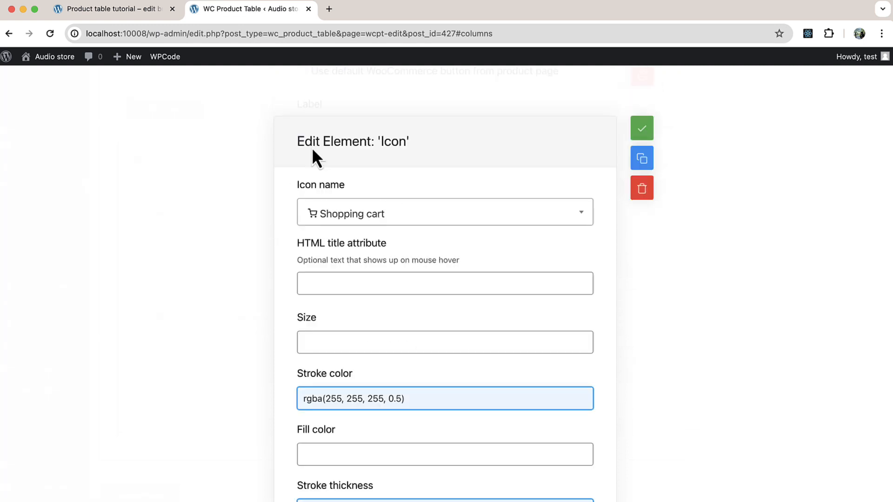
pyautogui.scroll(-2, 239, 305)
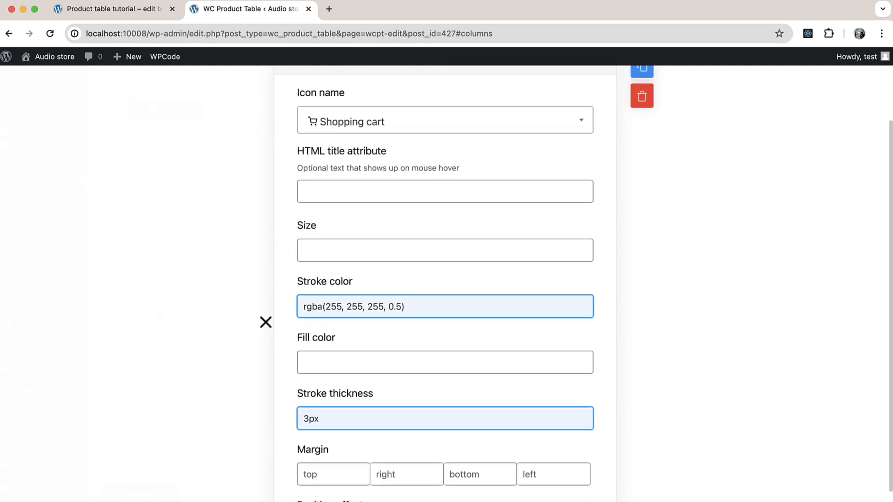
pyautogui.scroll(-1, 280, 310)
pyautogui.click(302, 302)
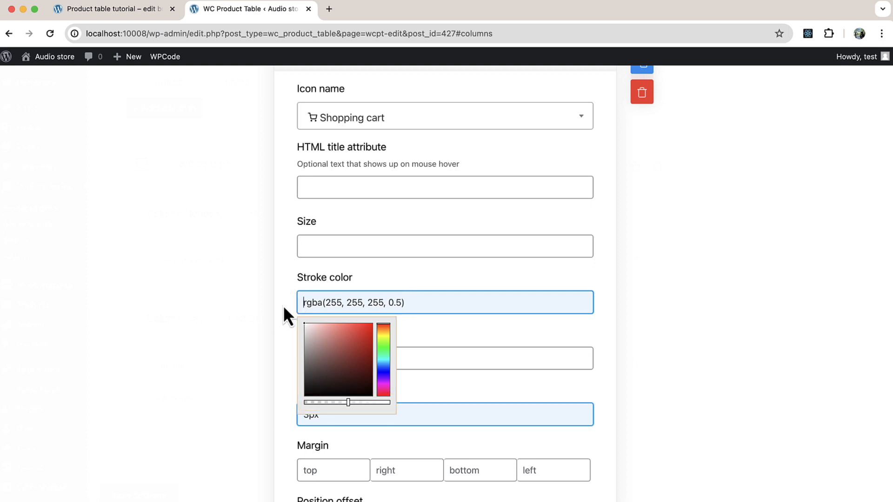
pyautogui.click(285, 315)
pyautogui.scroll(-1, 285, 321)
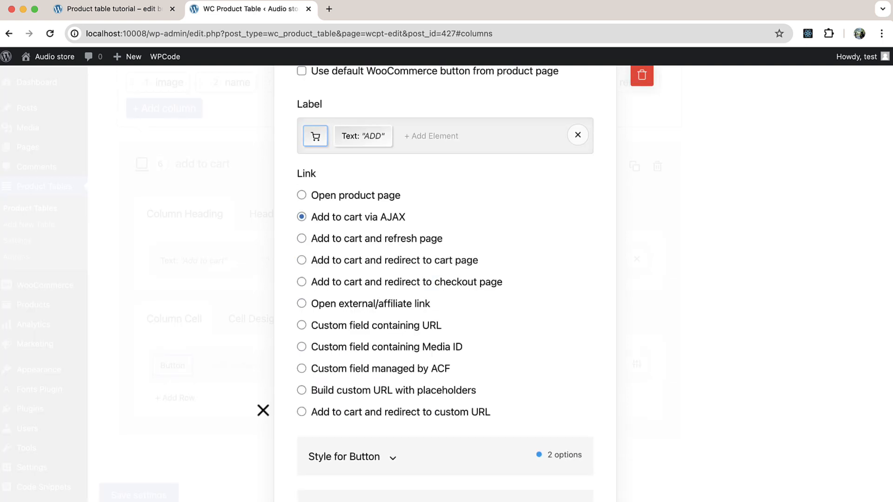
# Examine the background color and its on-hover color in the button's style options.
pyautogui.scroll(-3, 446, 279)
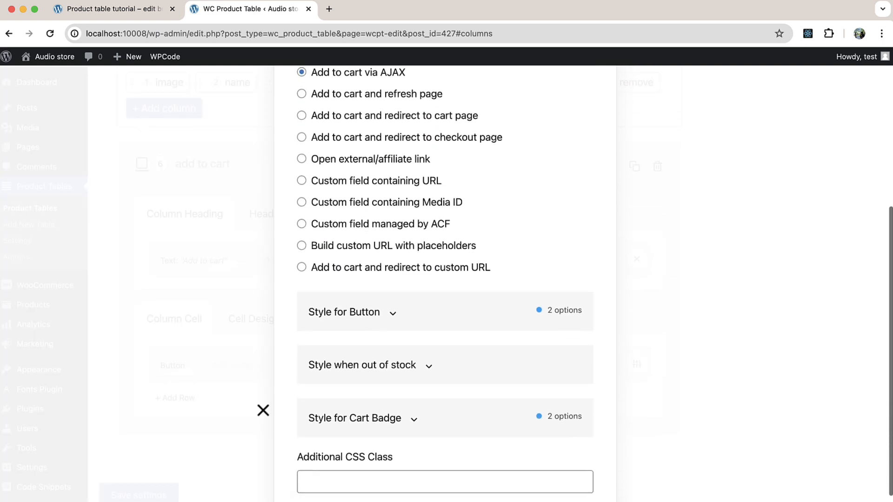
pyautogui.click(313, 309)
pyautogui.scroll(-10, 274, 390)
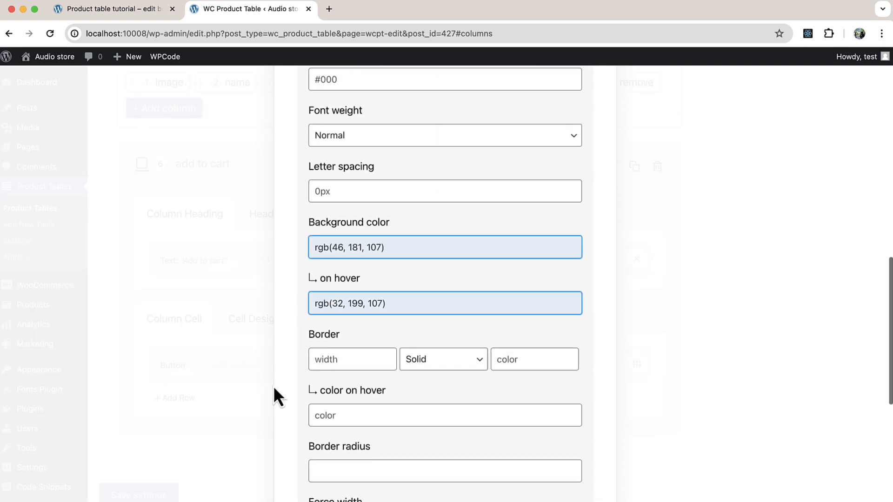
pyautogui.scroll(1, 275, 368)
pyautogui.click(315, 256)
pyautogui.click(297, 279)
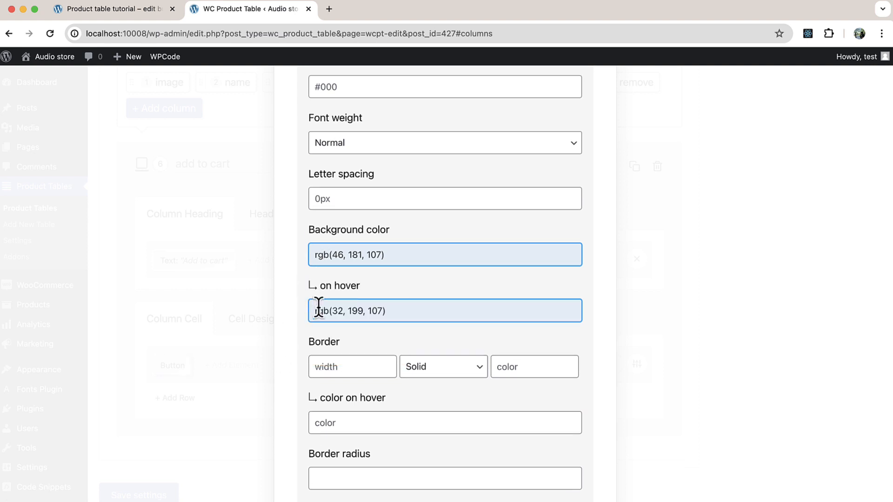
pyautogui.click(320, 311)
pyautogui.click(293, 319)
pyautogui.scroll(-1, 294, 307)
pyautogui.scroll(-8, 295, 297)
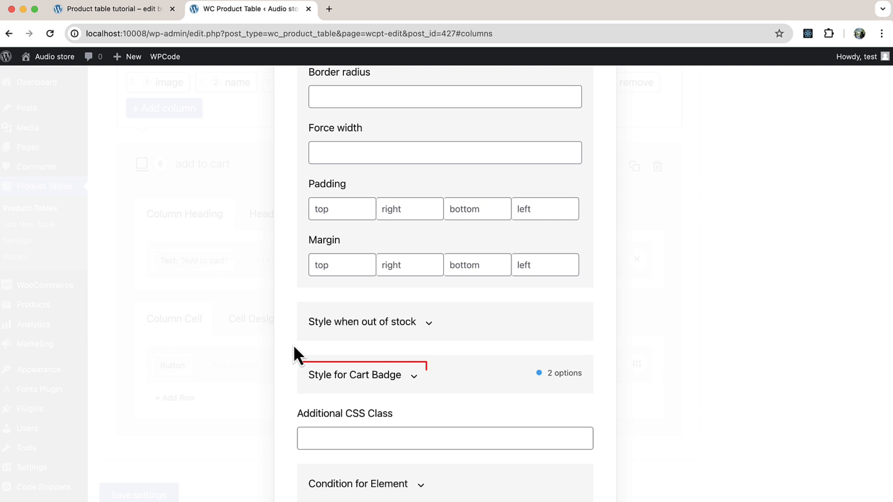
# Examine the border width and color in the cart badge's style options, and close the button's settings.
pyautogui.click(313, 370)
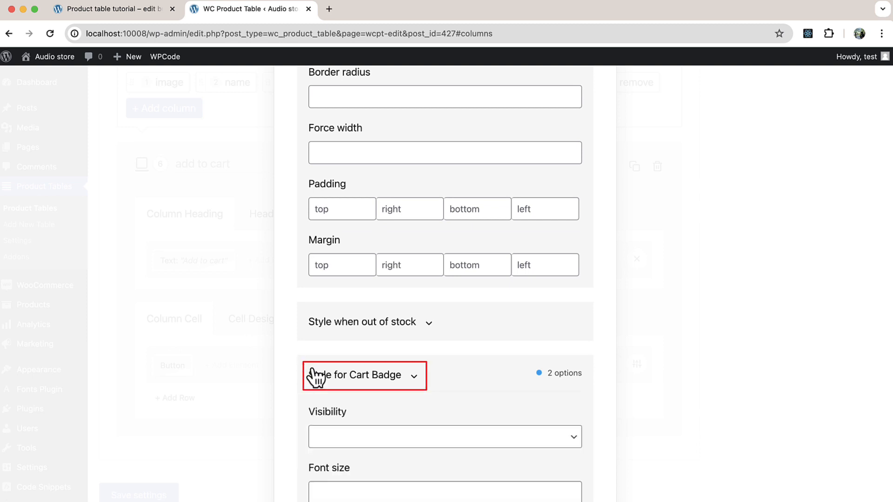
pyautogui.scroll(-7, 314, 379)
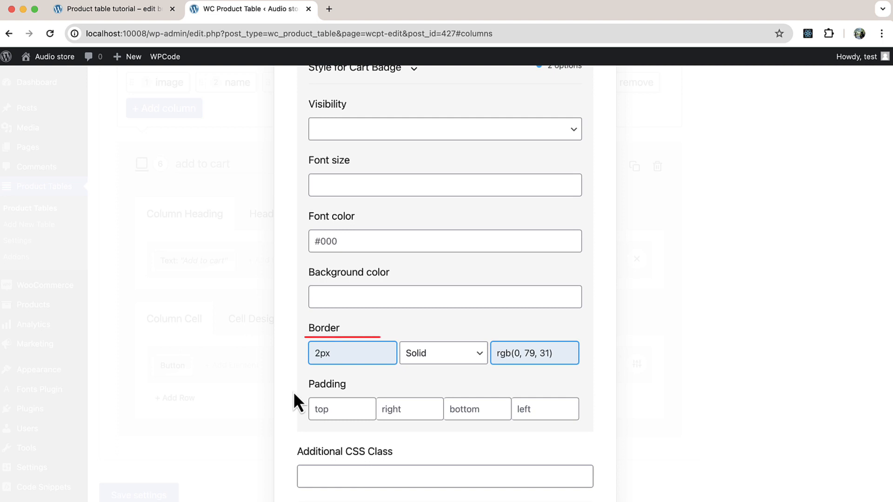
pyautogui.click(508, 353)
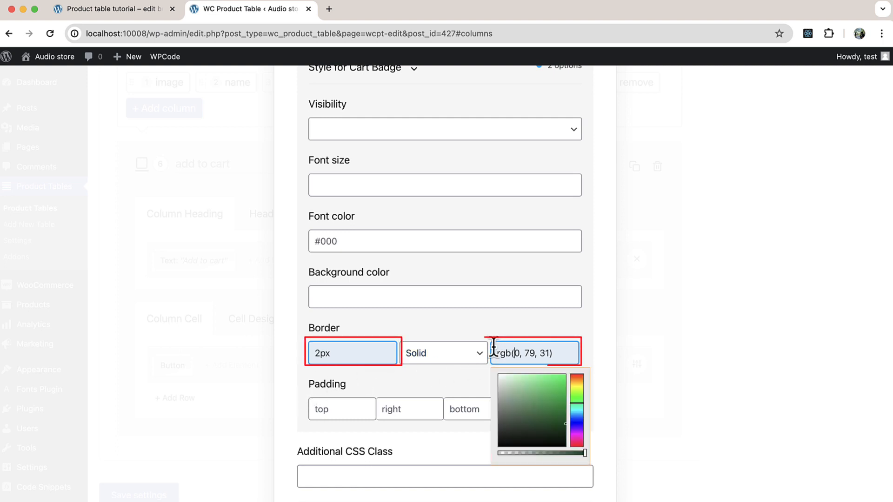
pyautogui.click(296, 330)
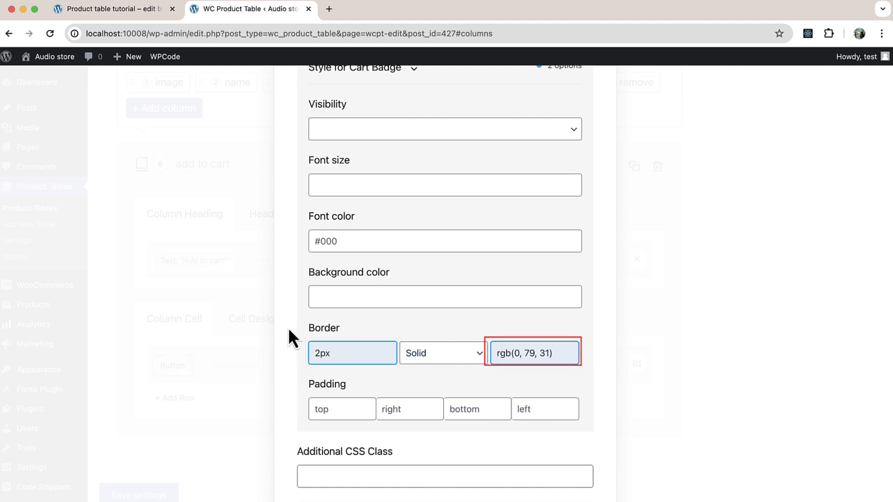
pyautogui.click(267, 339)
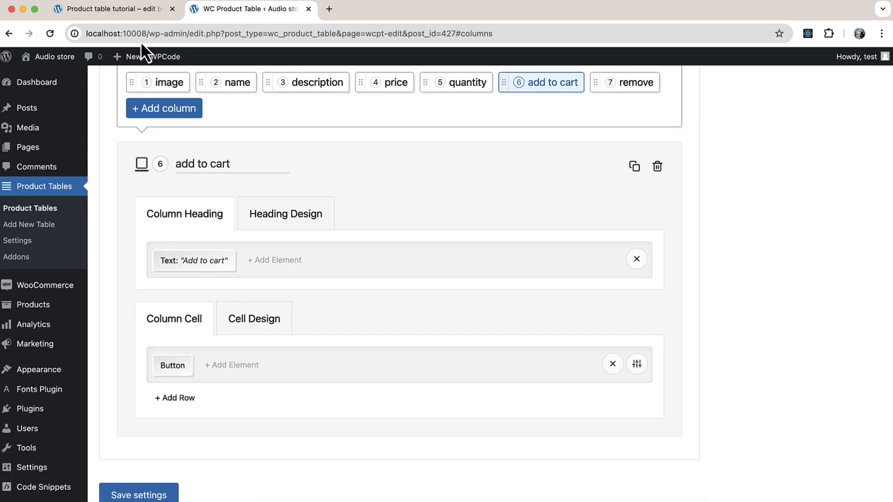
# Return to the shop's product table page and view the styled add to cart buttons.
pyautogui.click(134, 21)
pyautogui.scroll(3, 42, 186)
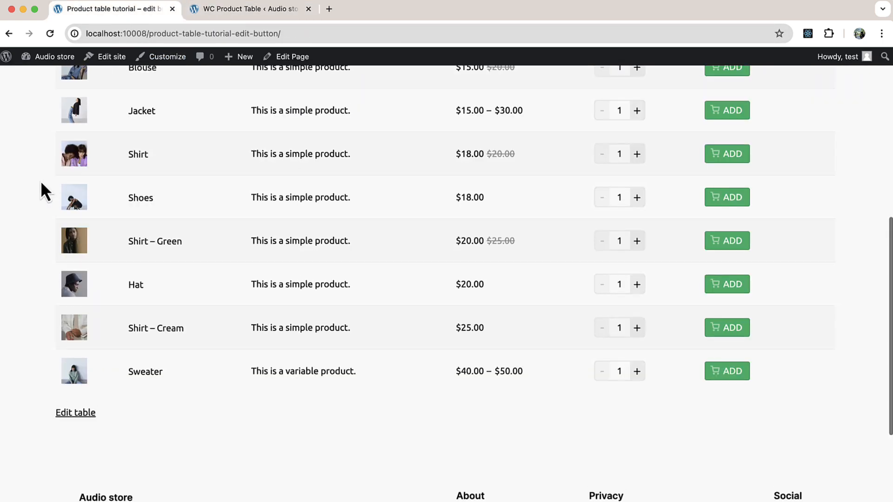
pyautogui.scroll(1, 41, 186)
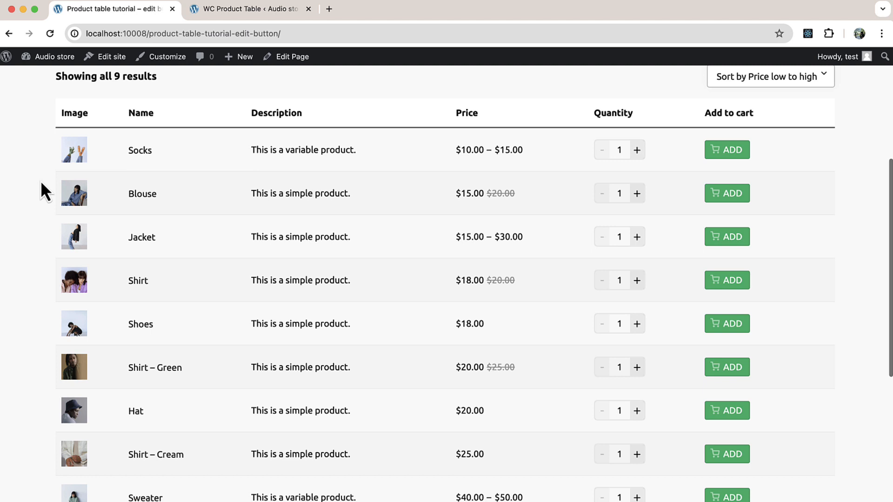